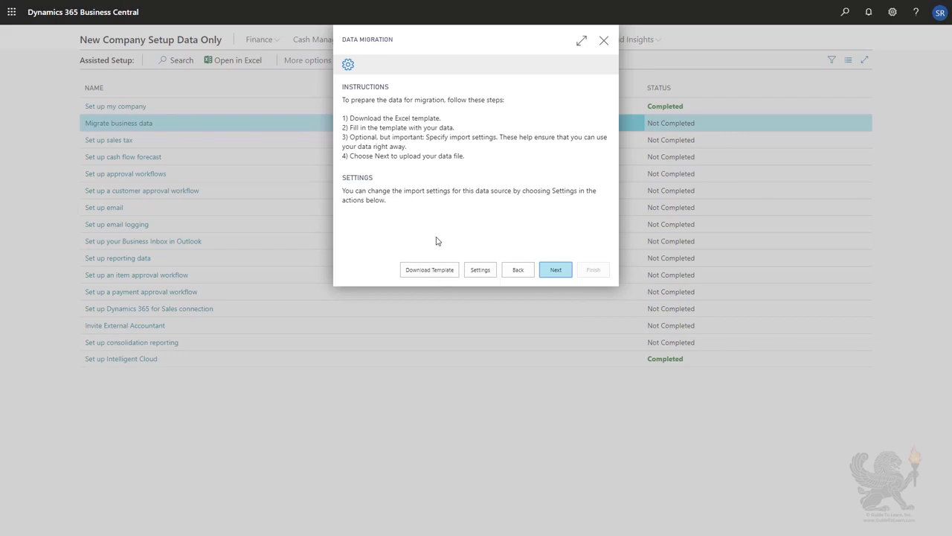
- In the data migration settings, create a new customer template named MyUSCustomers and enable it
{"action": "left_click", "coordinate": [478, 270]}
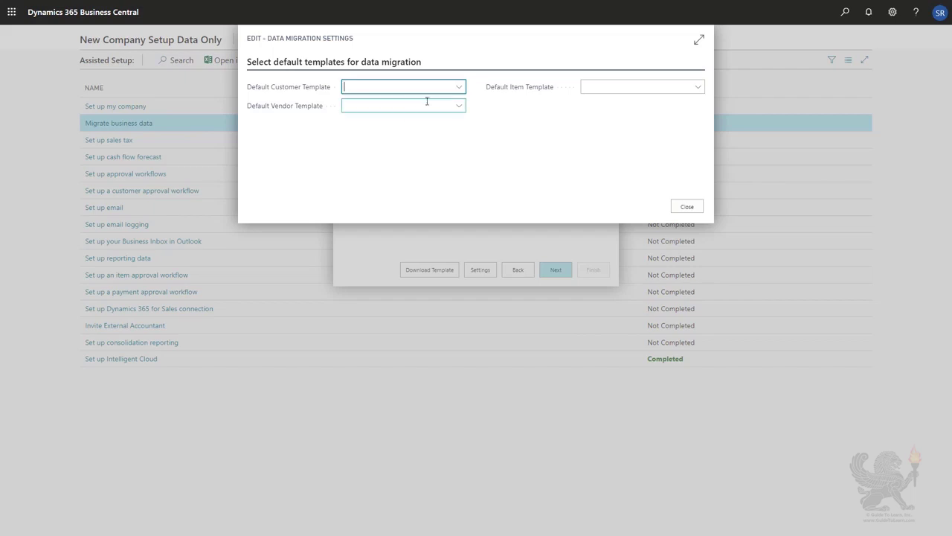
{"action": "left_click", "coordinate": [460, 88]}
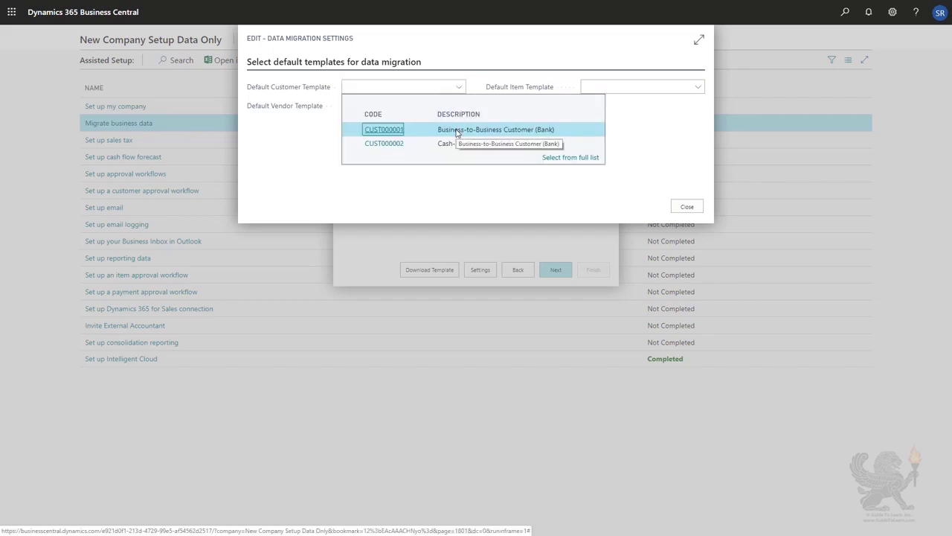
{"action": "left_click", "coordinate": [562, 157]}
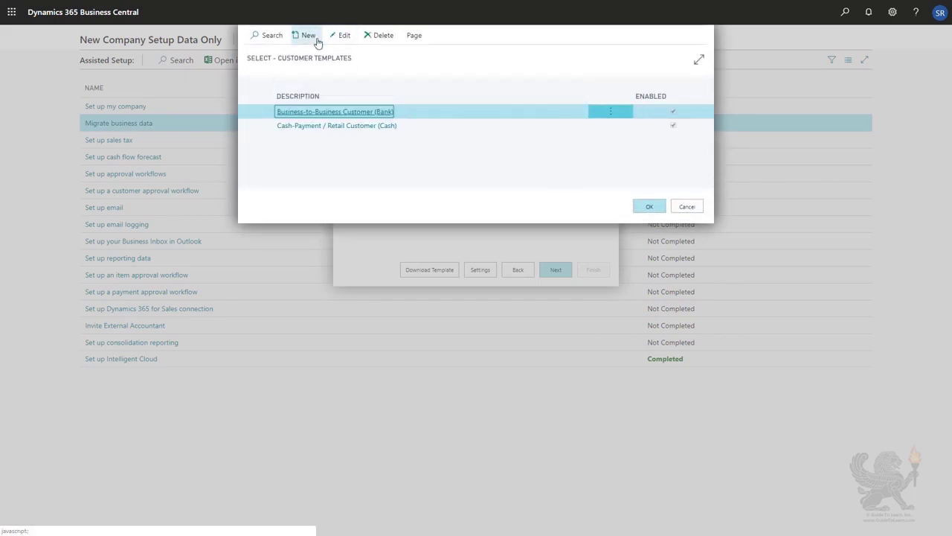
{"action": "left_click", "coordinate": [309, 37]}
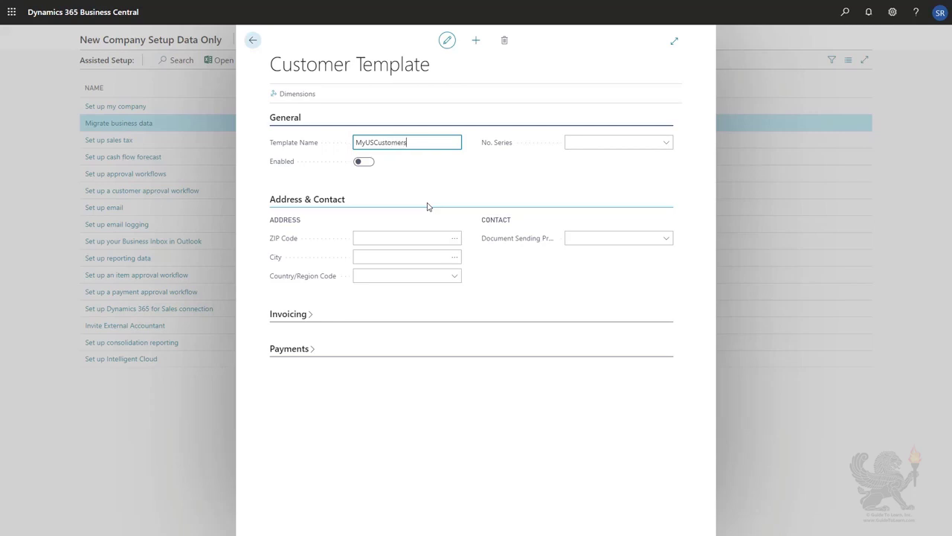
{"action": "key", "text": "Tab"}
{"action": "left_click", "coordinate": [365, 163]}
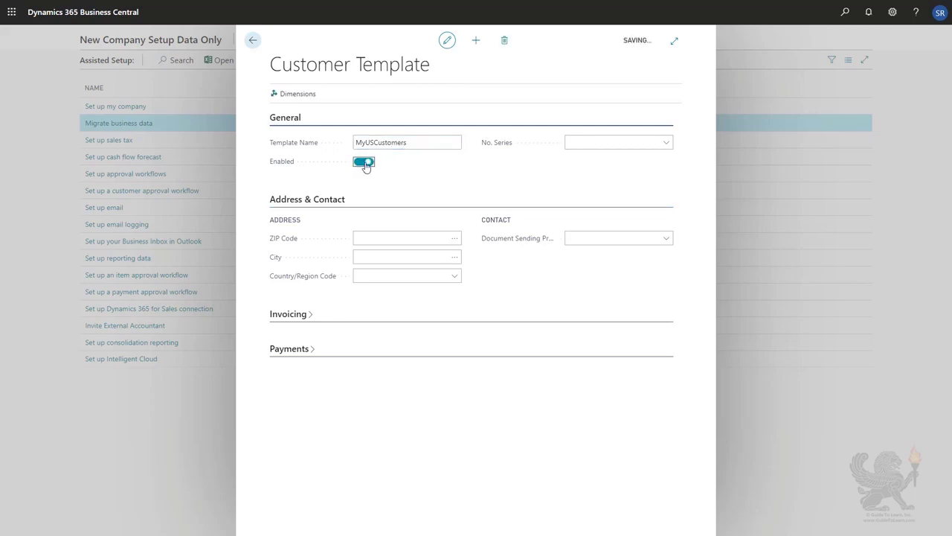
- Expand the template's Invoicing and Payments sections, enlarge the page, and set the Country/Region Code to US
{"action": "left_click", "coordinate": [294, 350]}
{"action": "left_click", "coordinate": [307, 315]}
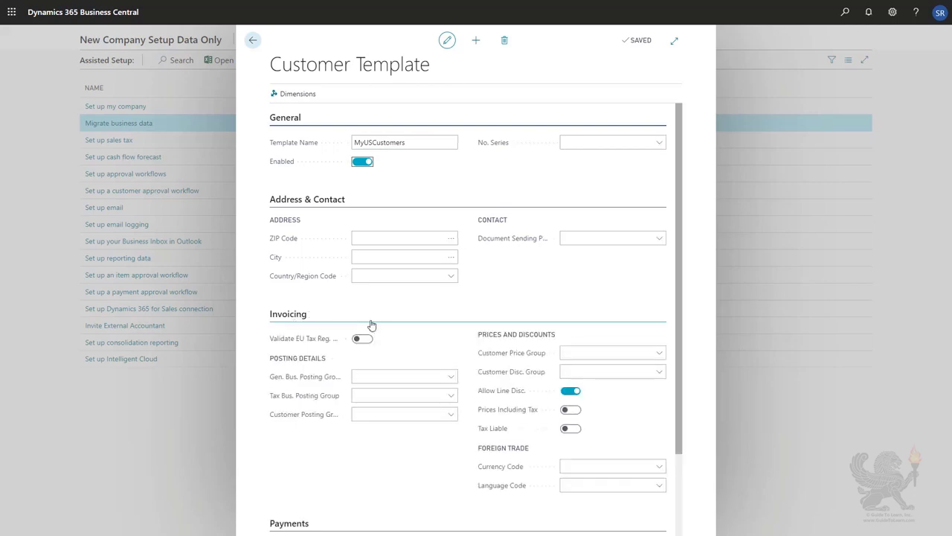
{"action": "left_click", "coordinate": [674, 41]}
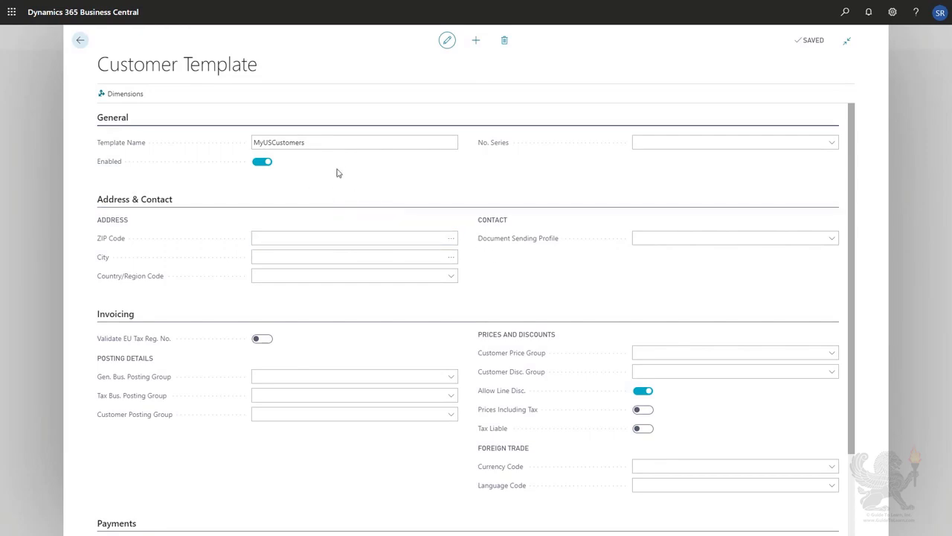
{"action": "left_click", "coordinate": [452, 277]}
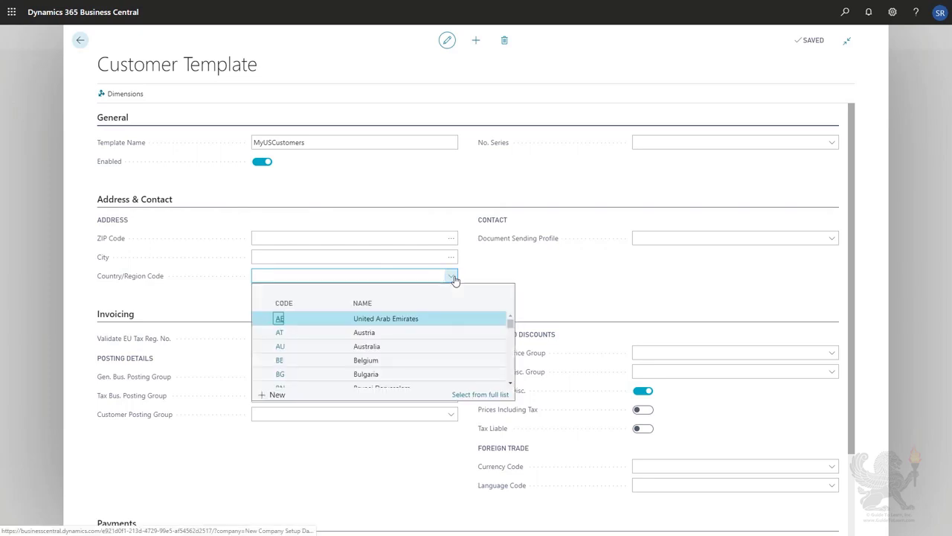
{"action": "type", "text": "us"}
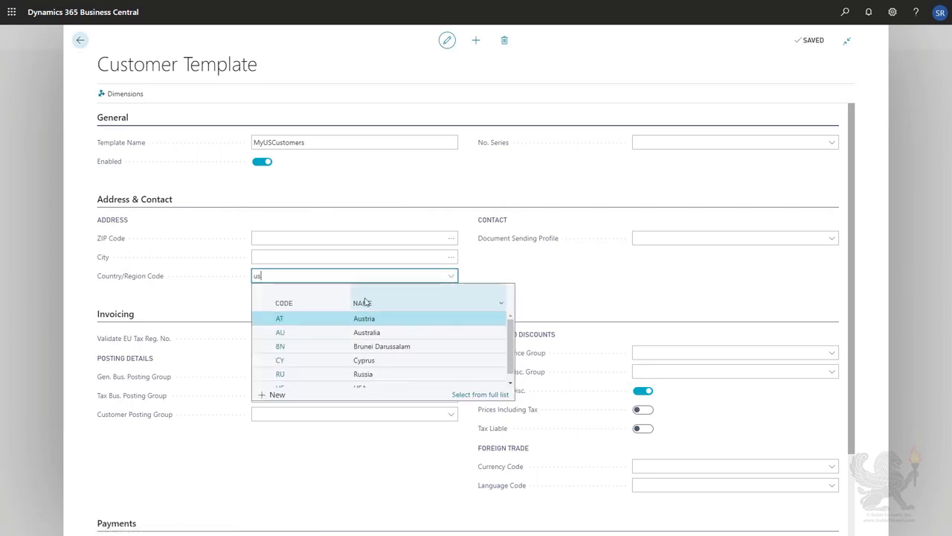
{"action": "scroll", "coordinate": [319, 365], "scroll_direction": "down", "scroll_amount": 1}
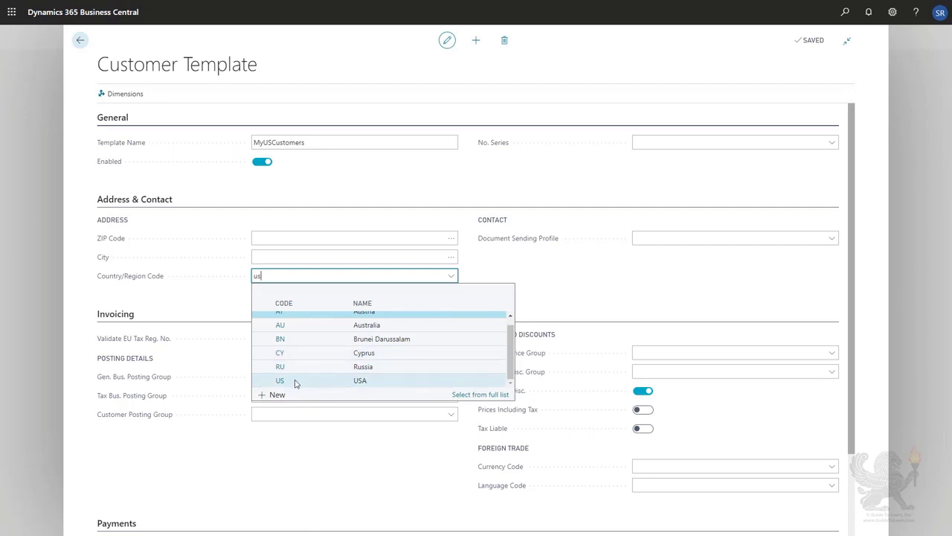
{"action": "left_click", "coordinate": [295, 381]}
{"action": "key", "text": "Tab"}
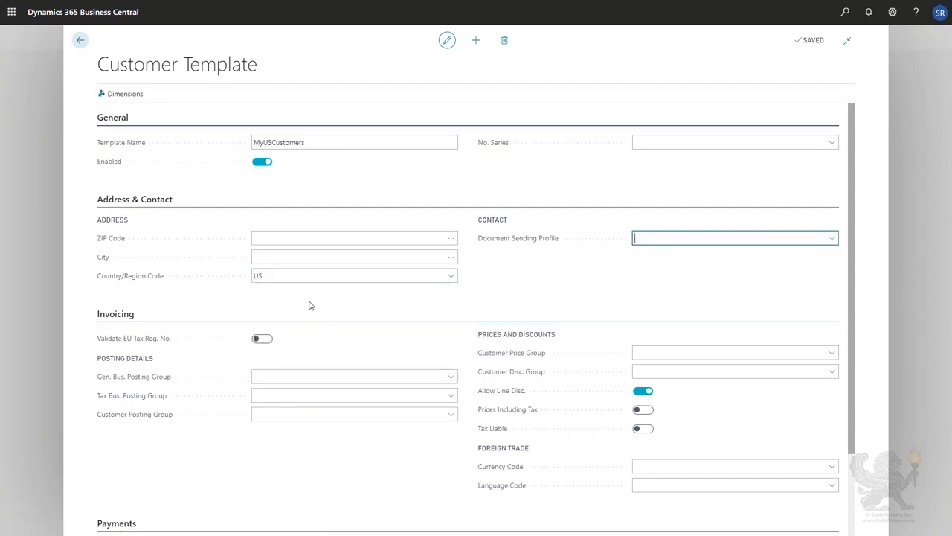
- Set the customer template's Gen. Bus. Posting Group to DOMESTIC
{"action": "mouse_move", "coordinate": [146, 283]}
{"action": "left_click", "coordinate": [275, 378]}
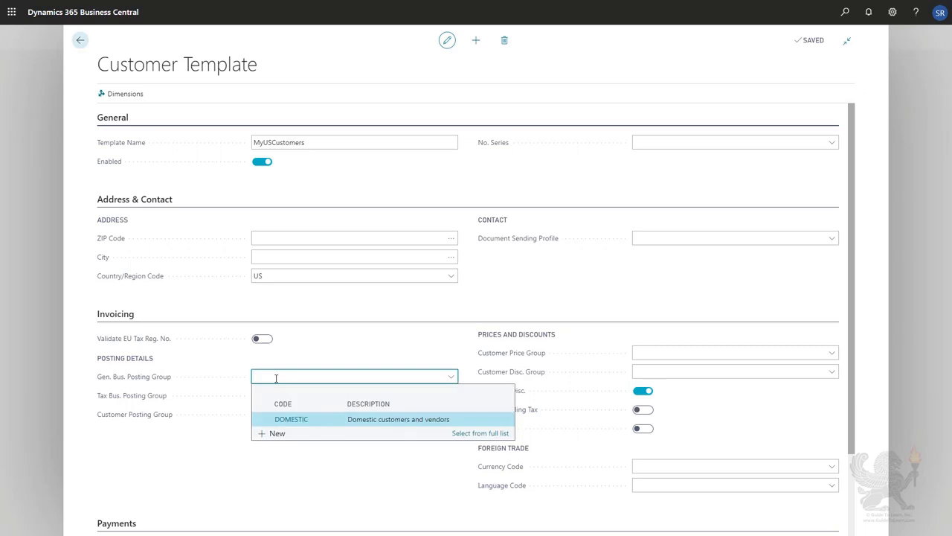
{"action": "type", "text": "dom"}
{"action": "left_click", "coordinate": [288, 421]}
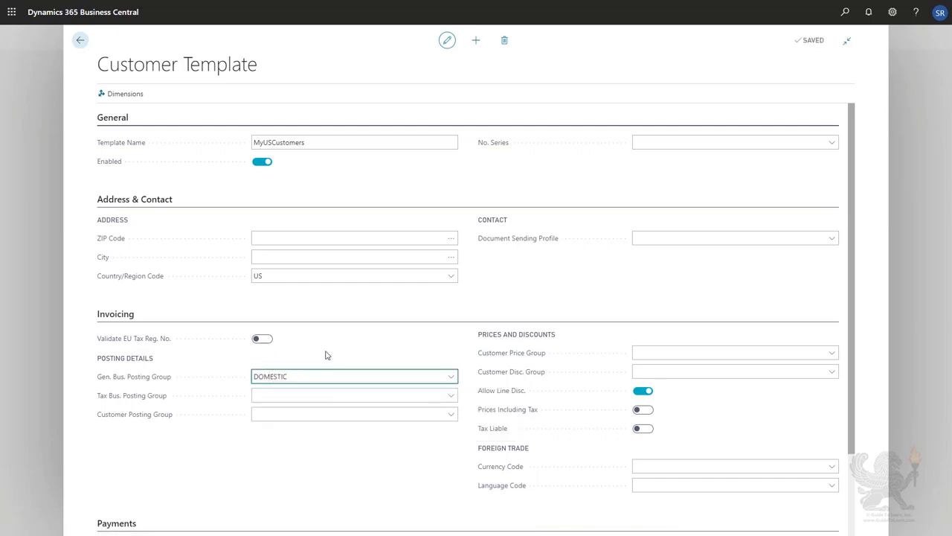
- Set the customer template's Payment Terms Code to 14 DAYS
{"action": "scroll", "coordinate": [325, 355], "scroll_direction": "down", "scroll_amount": 1}
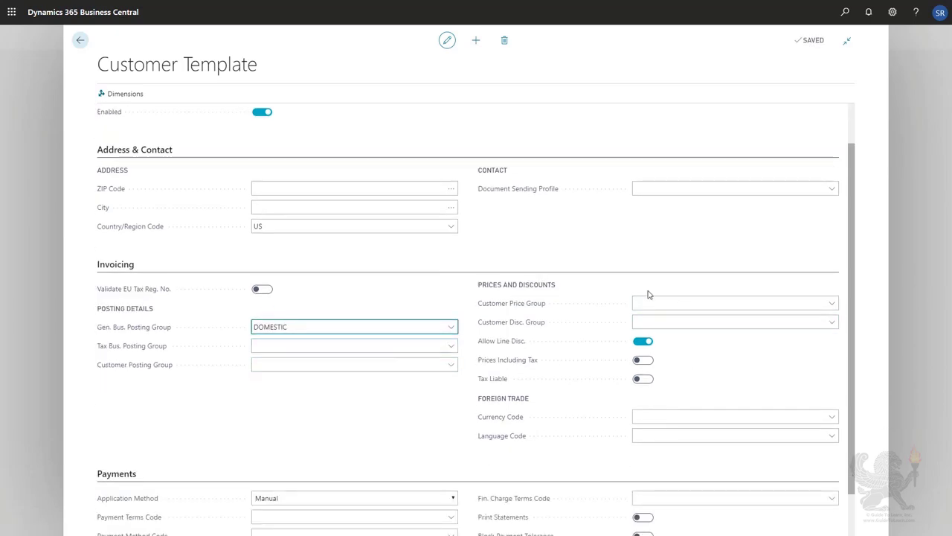
{"action": "scroll", "coordinate": [580, 378], "scroll_direction": "down", "scroll_amount": 1}
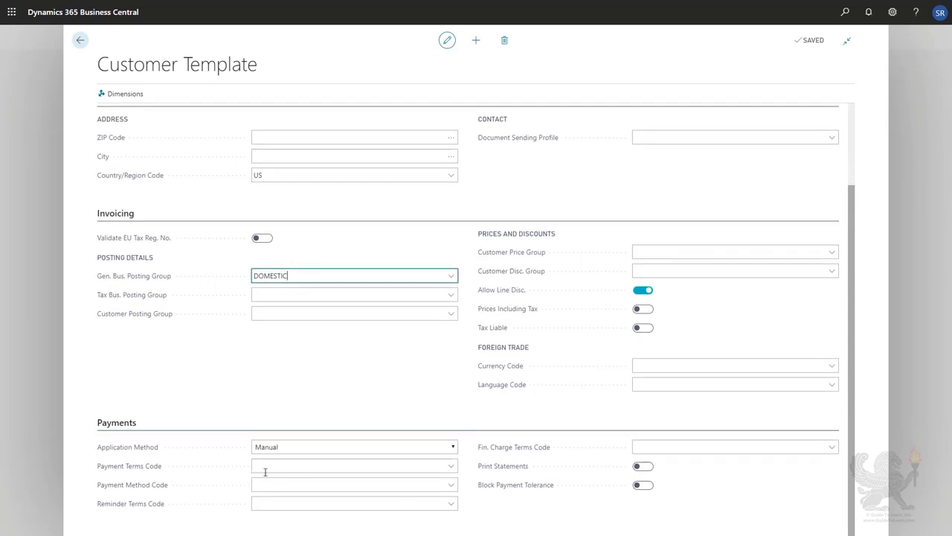
{"action": "left_click", "coordinate": [340, 467]}
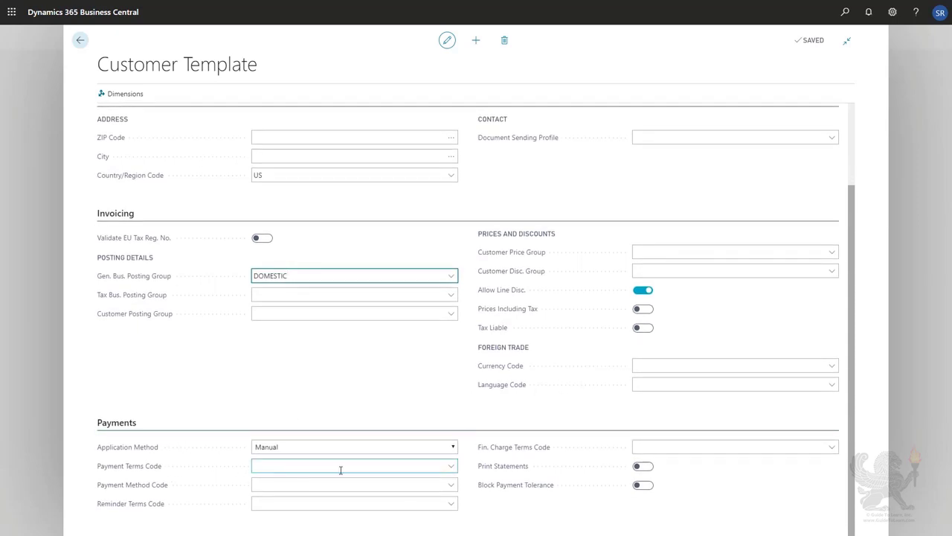
{"action": "left_click", "coordinate": [451, 467]}
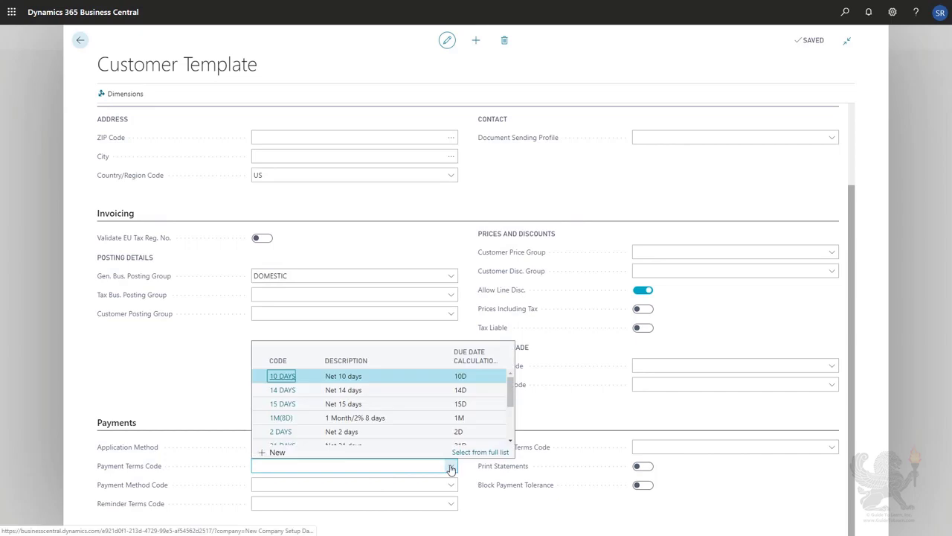
{"action": "left_click", "coordinate": [284, 392]}
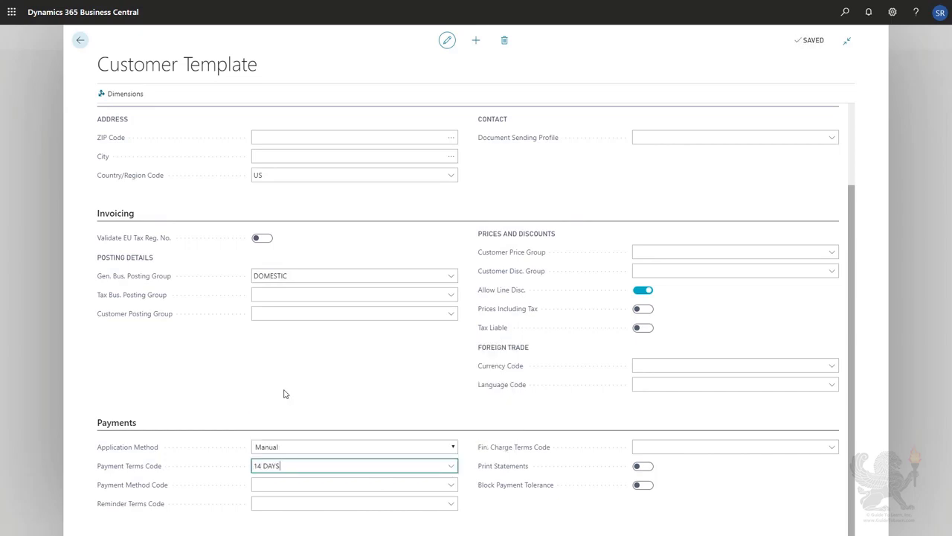
- Choose MyUSCustomers as the default customer template and continue the migration guide to the Excel import
{"action": "left_click", "coordinate": [81, 40]}
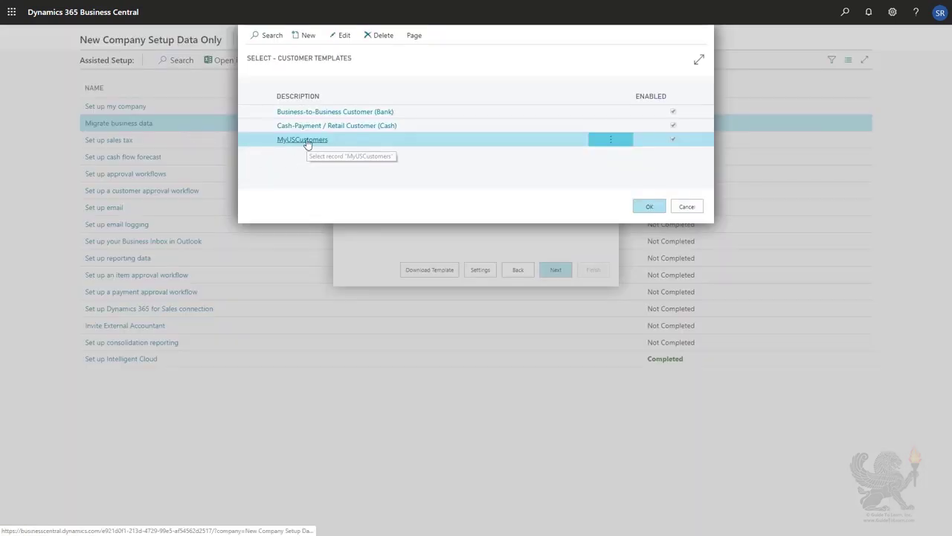
{"action": "left_click", "coordinate": [306, 142]}
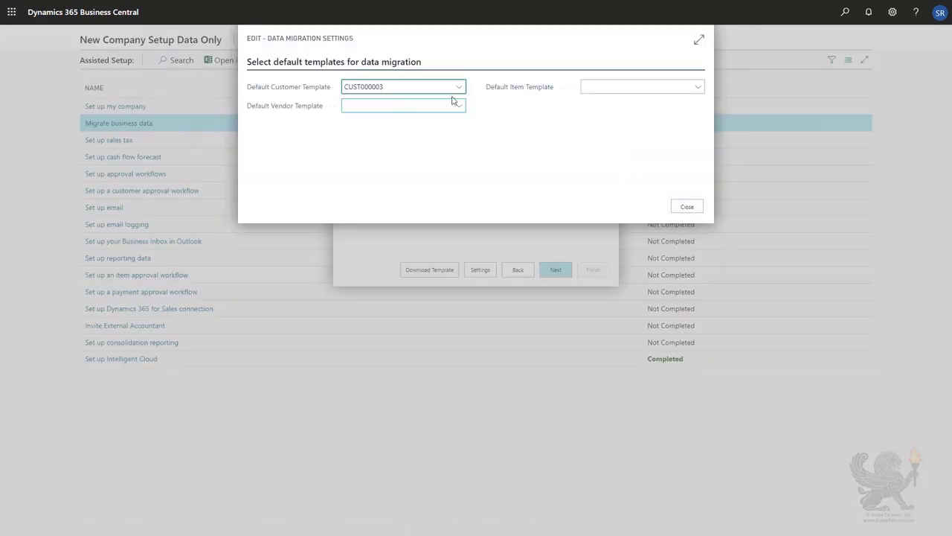
{"action": "left_click", "coordinate": [689, 209]}
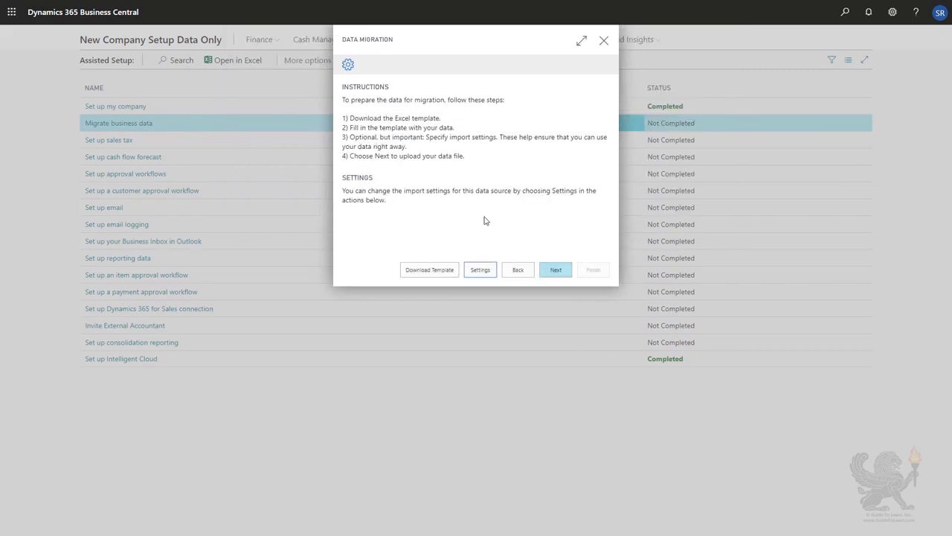
{"action": "left_click", "coordinate": [547, 270]}
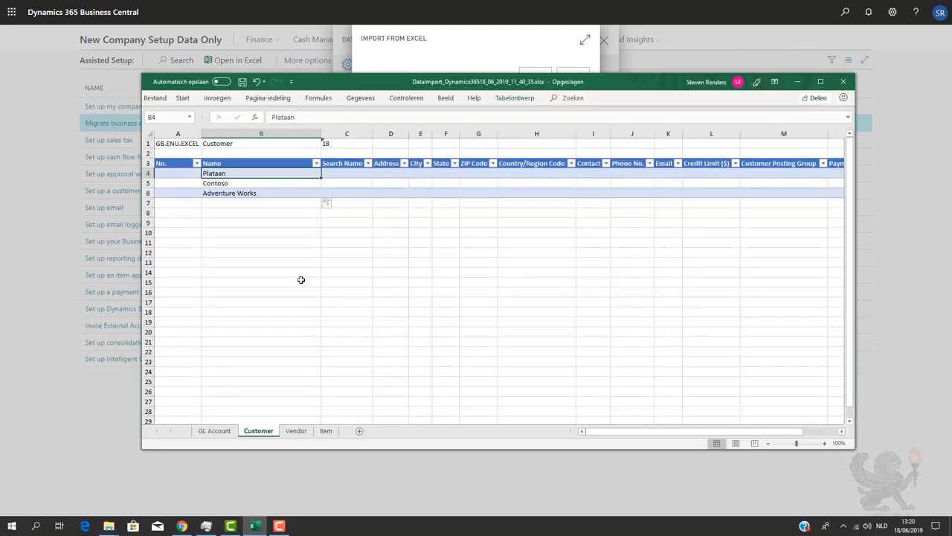
- Review the GL Account, Customer, Vendor and Item worksheets in the Excel import workbook, including all of the Customer columns
{"action": "left_click", "coordinate": [222, 435]}
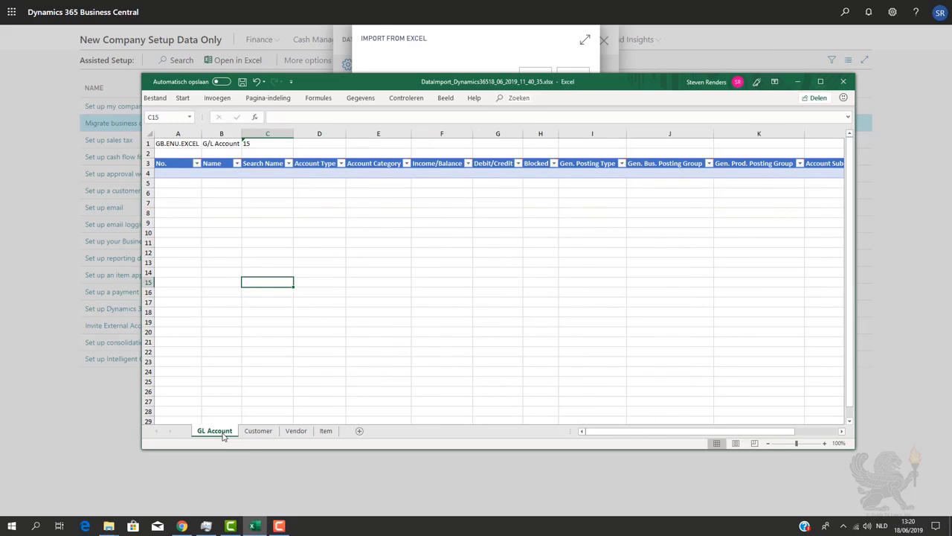
{"action": "left_click", "coordinate": [254, 435]}
{"action": "left_click", "coordinate": [295, 435]}
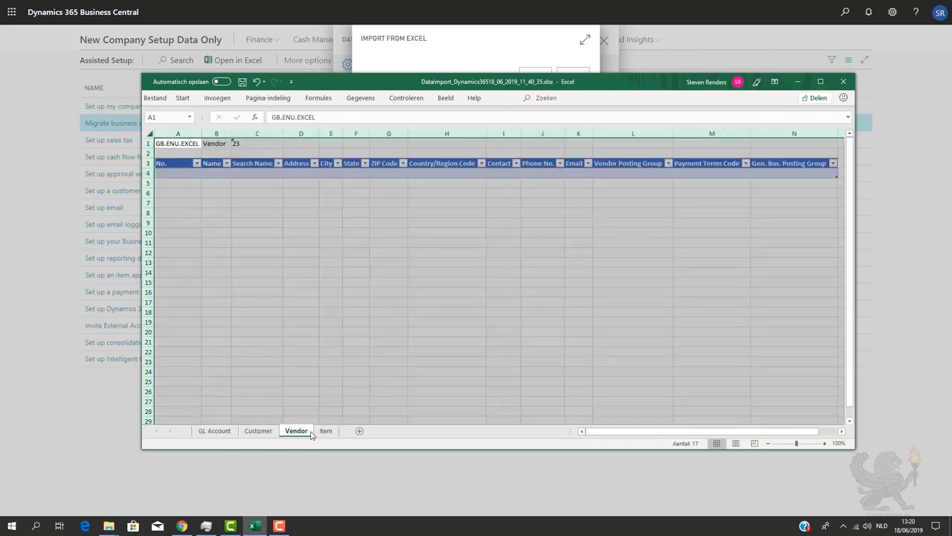
{"action": "left_click", "coordinate": [326, 432]}
{"action": "left_click", "coordinate": [259, 433]}
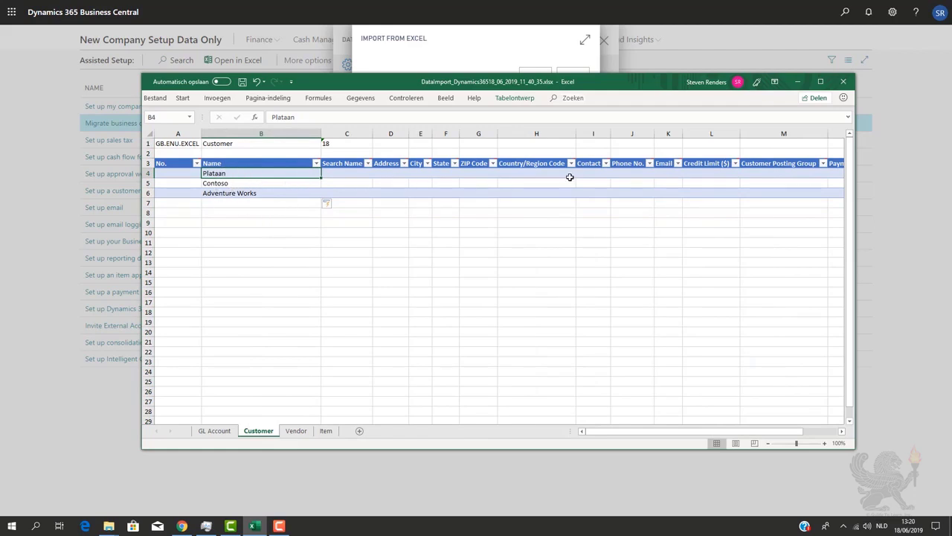
{"action": "left_click", "coordinate": [818, 432]}
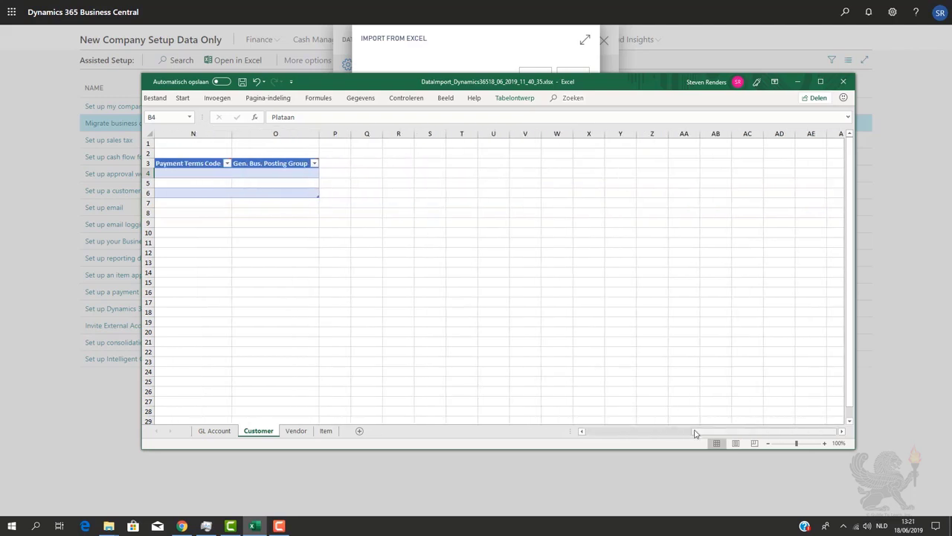
{"action": "left_click", "coordinate": [605, 431]}
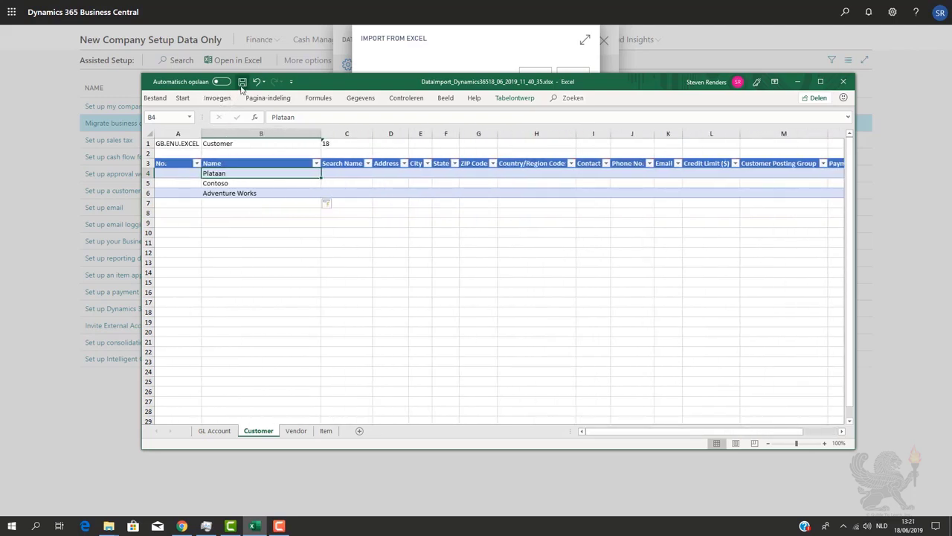
- Save and close the workbook, and import DataImport_Dynamics36518_06_2019_11_40_35.xlsx from the Downloads folder into the migration guide
{"action": "left_click", "coordinate": [241, 81]}
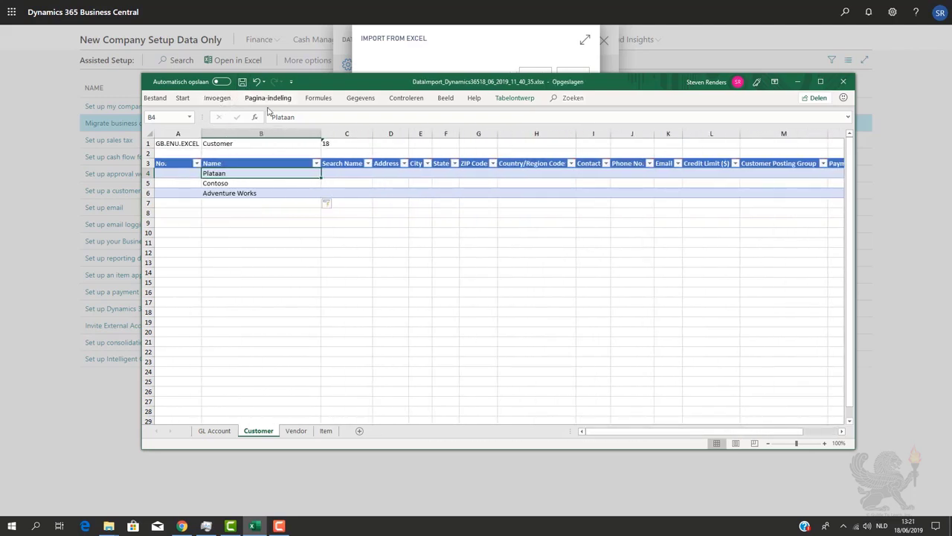
{"action": "left_click", "coordinate": [843, 81]}
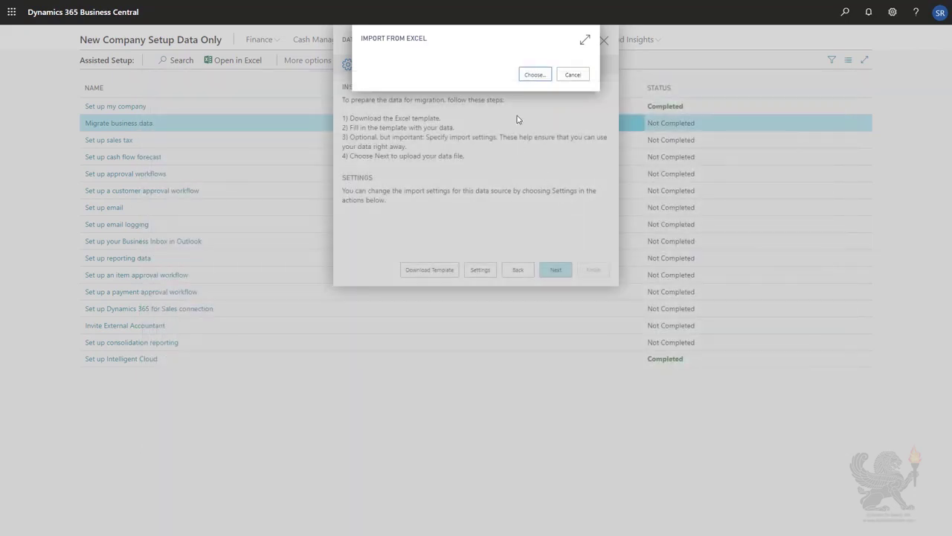
{"action": "left_click", "coordinate": [525, 76]}
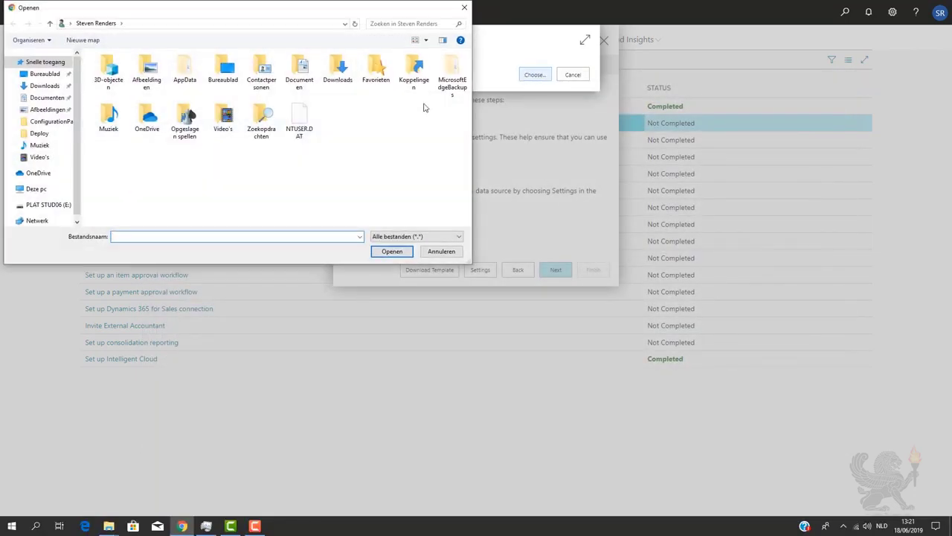
{"action": "left_click", "coordinate": [37, 86]}
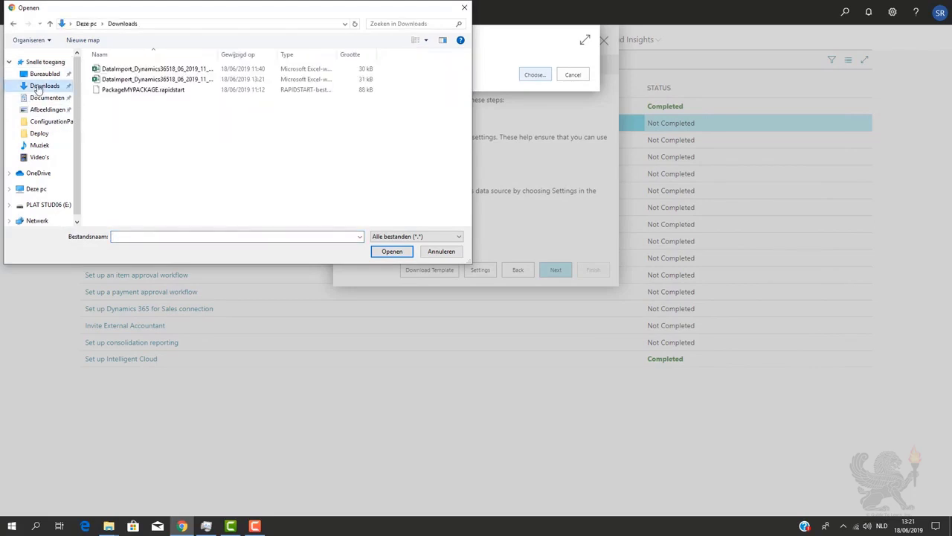
{"action": "left_click", "coordinate": [240, 54]}
{"action": "left_click", "coordinate": [186, 69]}
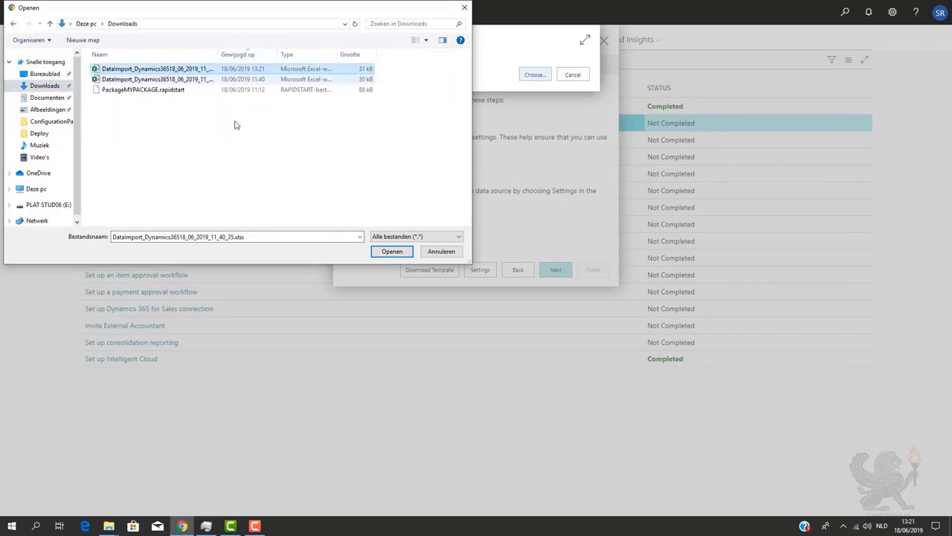
{"action": "left_click", "coordinate": [392, 251]}
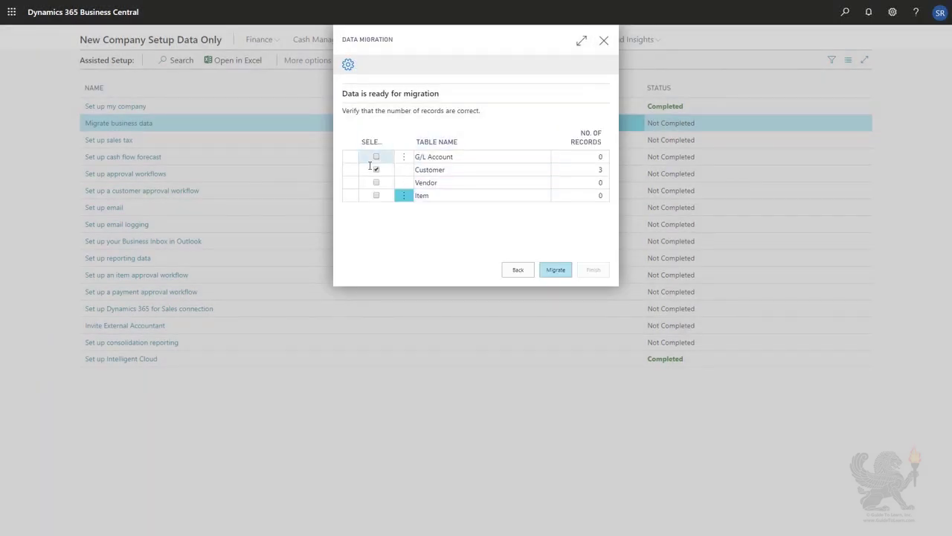
- Check the Customer table entry and run the migration with only that table included
{"action": "left_click", "coordinate": [473, 174]}
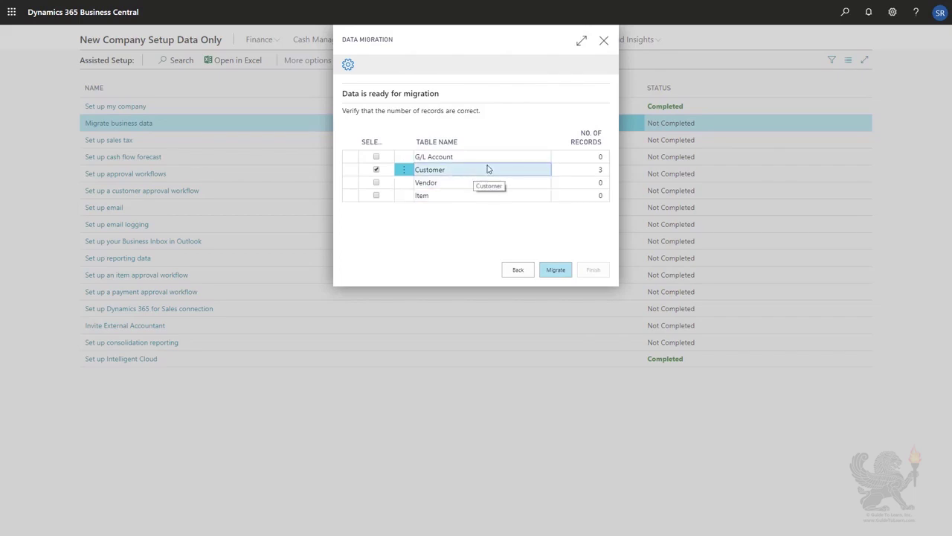
{"action": "left_click", "coordinate": [544, 273]}
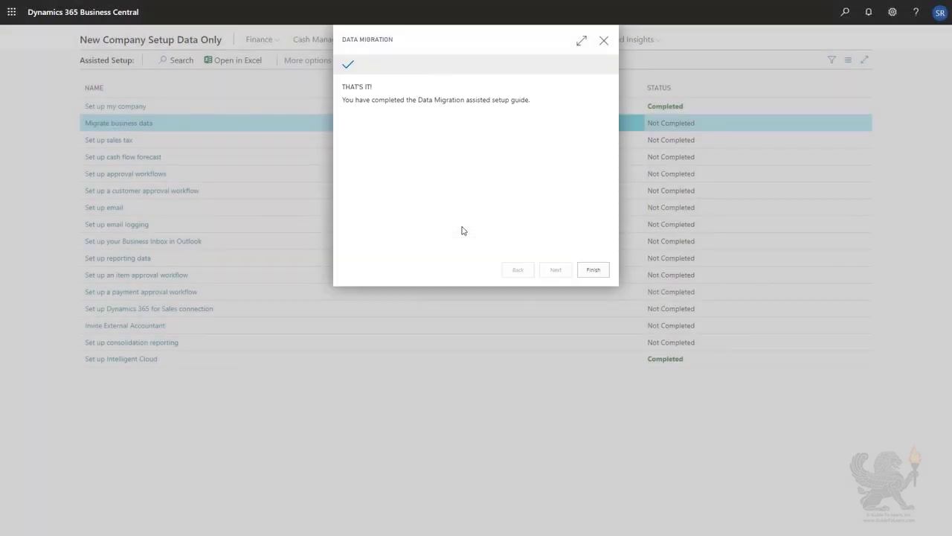
- Finish the Data Migration guide and check the address and invoicing details of the migrated customer Plataan in the Customers list
{"action": "left_click", "coordinate": [597, 272]}
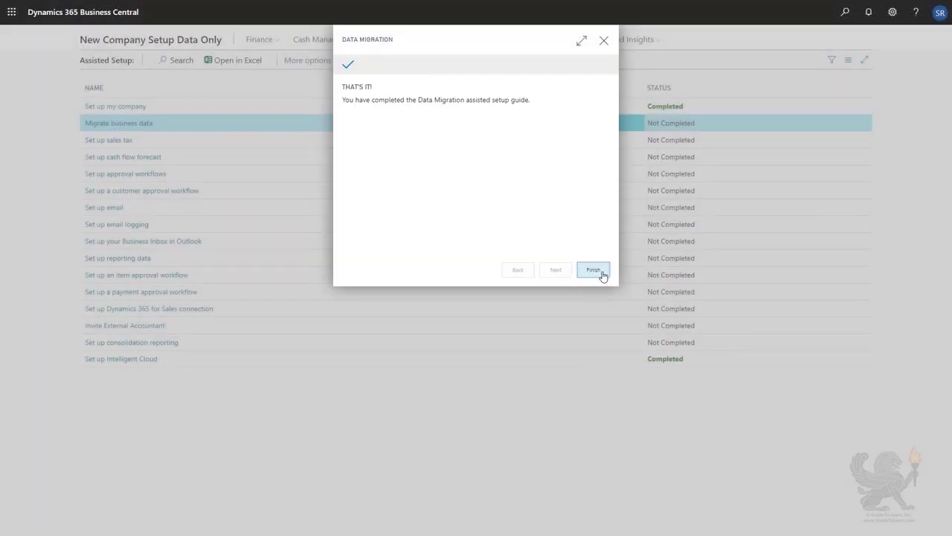
{"action": "left_click", "coordinate": [390, 41]}
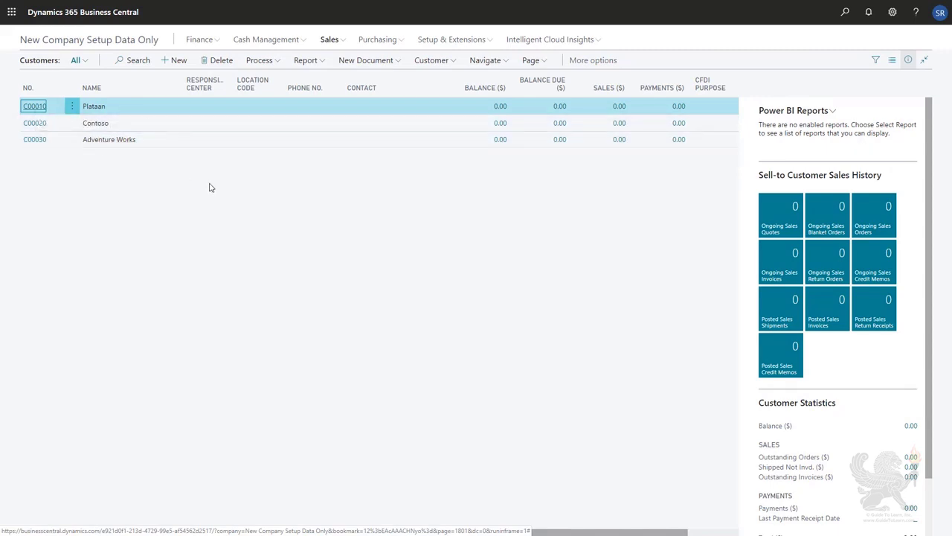
{"action": "key", "text": "Return"}
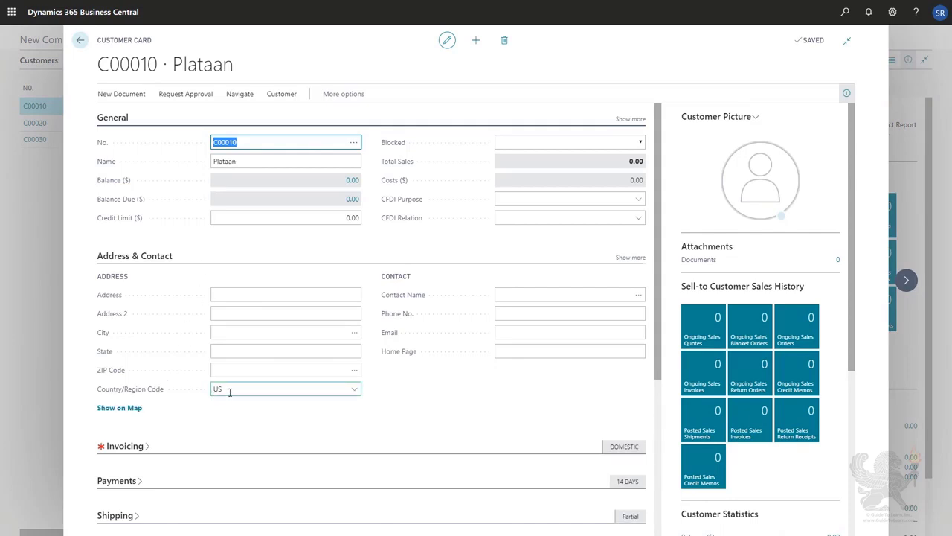
{"action": "scroll", "coordinate": [224, 398], "scroll_direction": "down", "scroll_amount": 1}
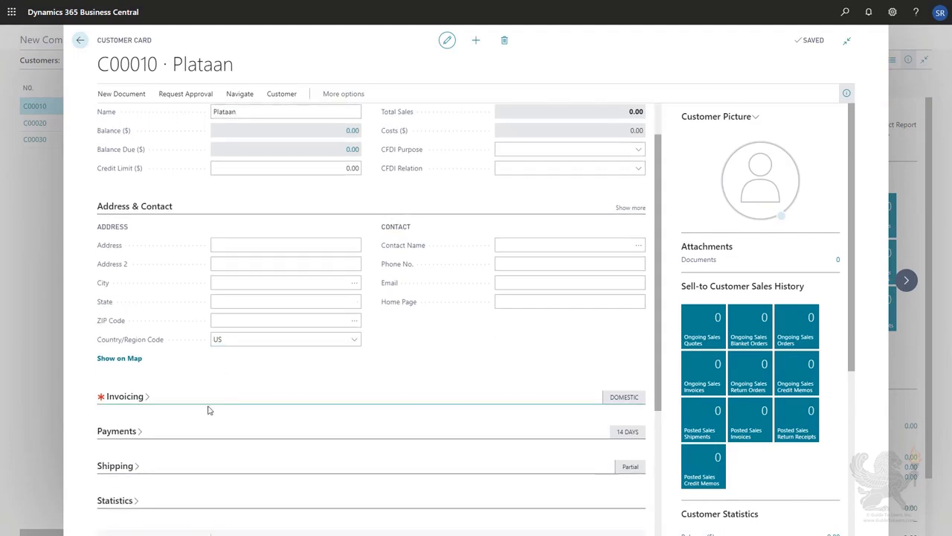
{"action": "left_click", "coordinate": [172, 402]}
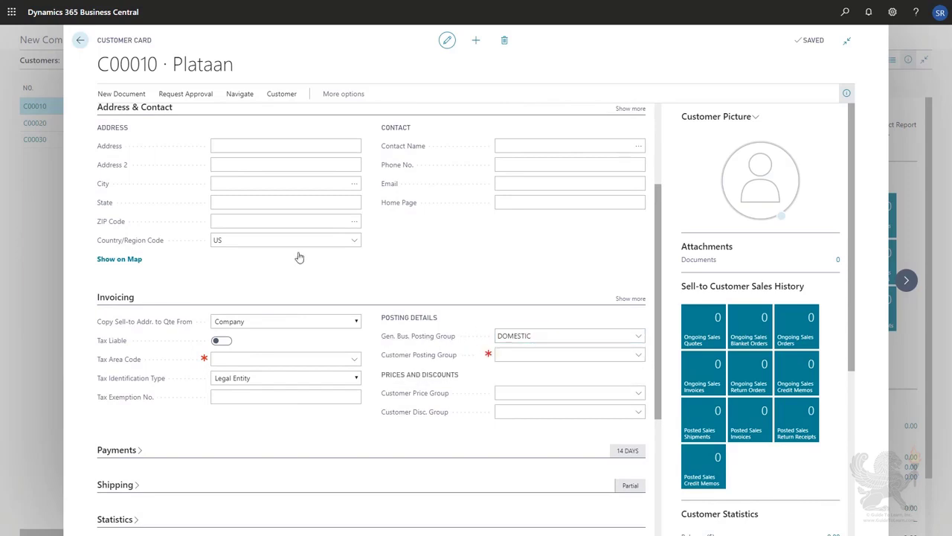
{"action": "left_click", "coordinate": [80, 41]}
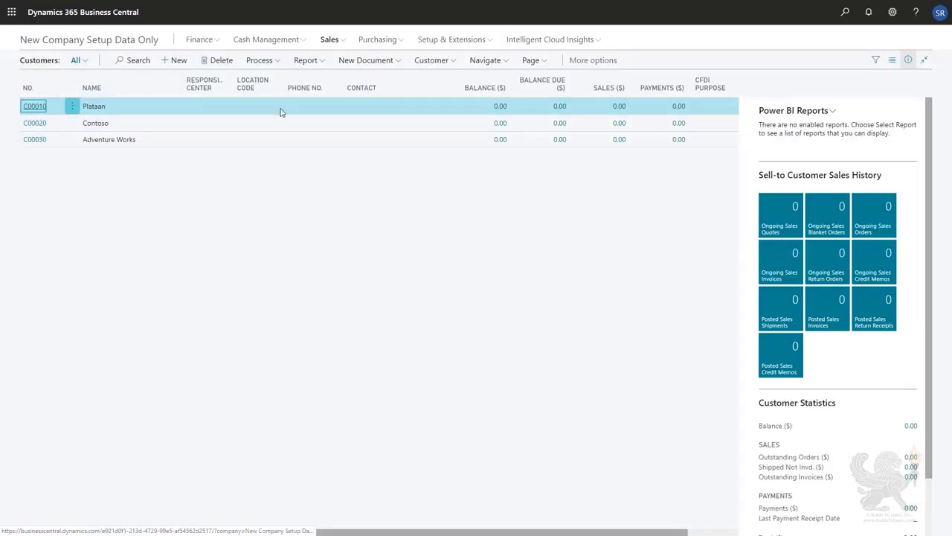
- Run the Migrate business data assisted setup again with Import from Excel as the data source, and open its data migration settings
{"action": "left_click", "coordinate": [462, 45]}
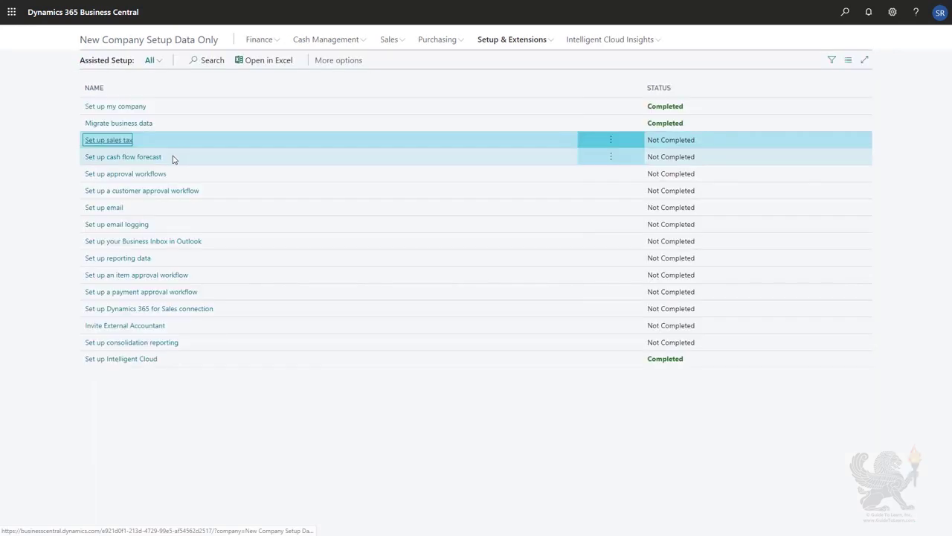
{"action": "left_click", "coordinate": [127, 125]}
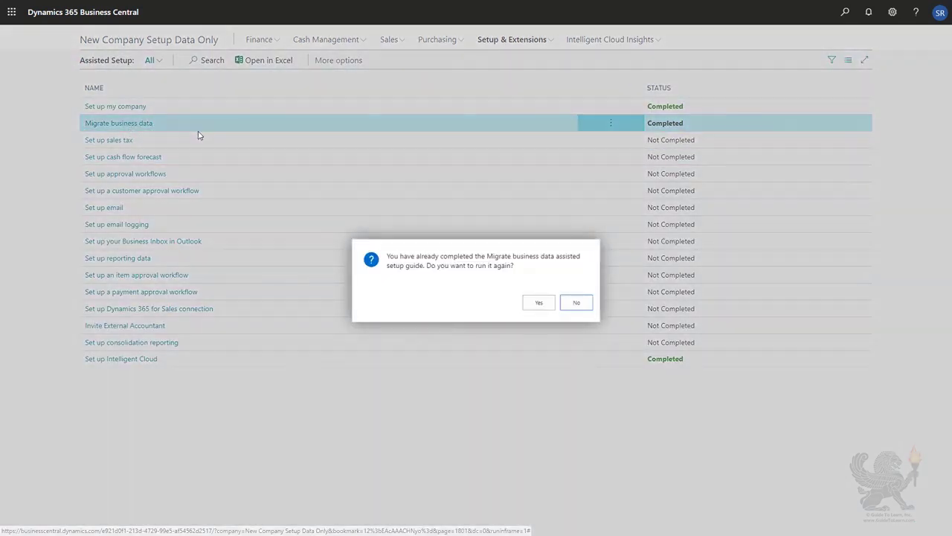
{"action": "left_click", "coordinate": [534, 302]}
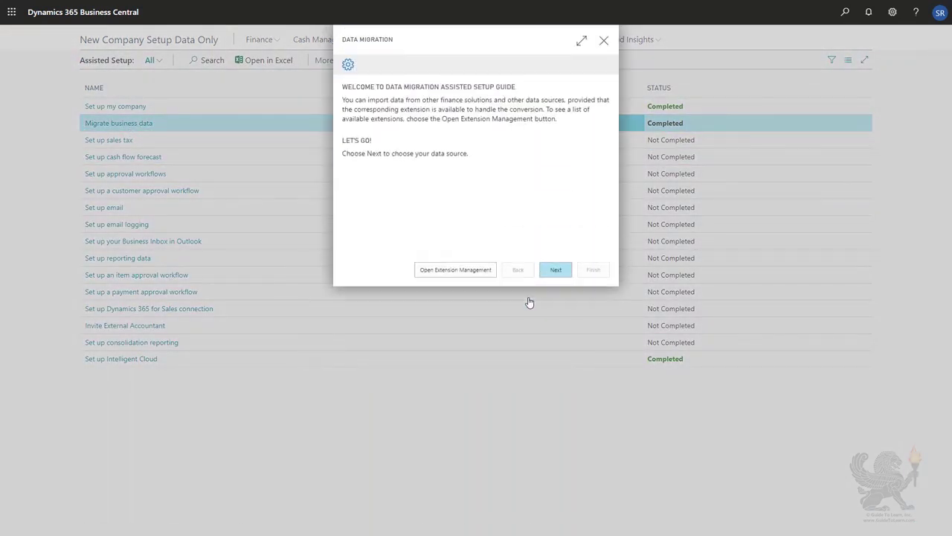
{"action": "left_click", "coordinate": [557, 270]}
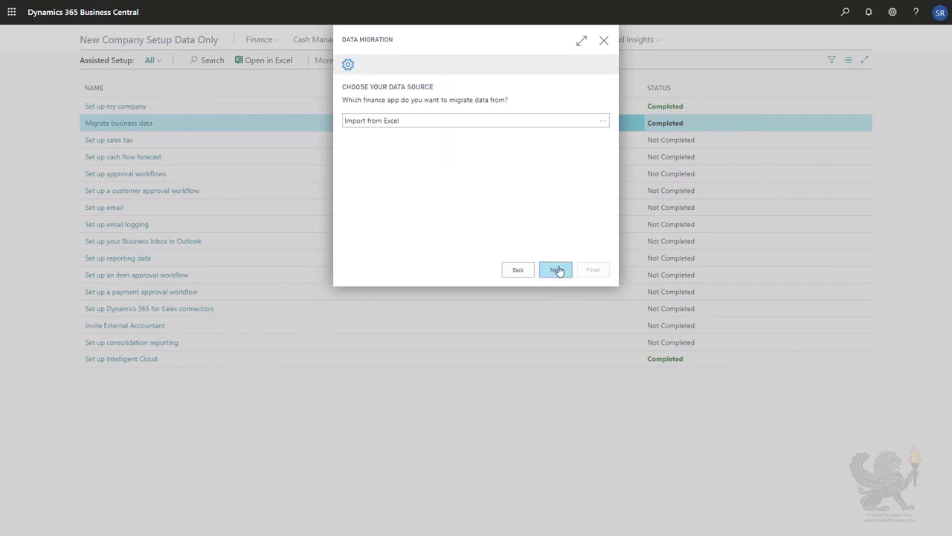
{"action": "left_click", "coordinate": [558, 270]}
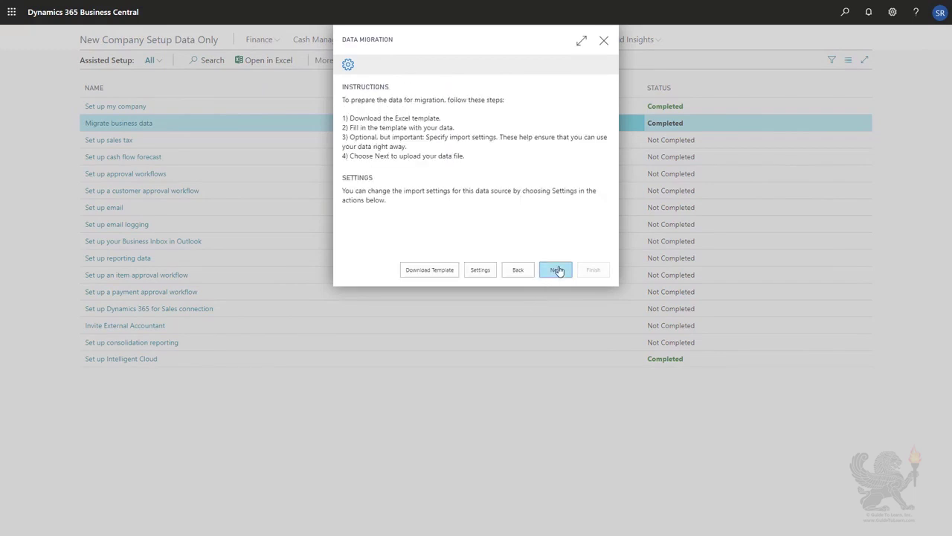
{"action": "left_click", "coordinate": [481, 270]}
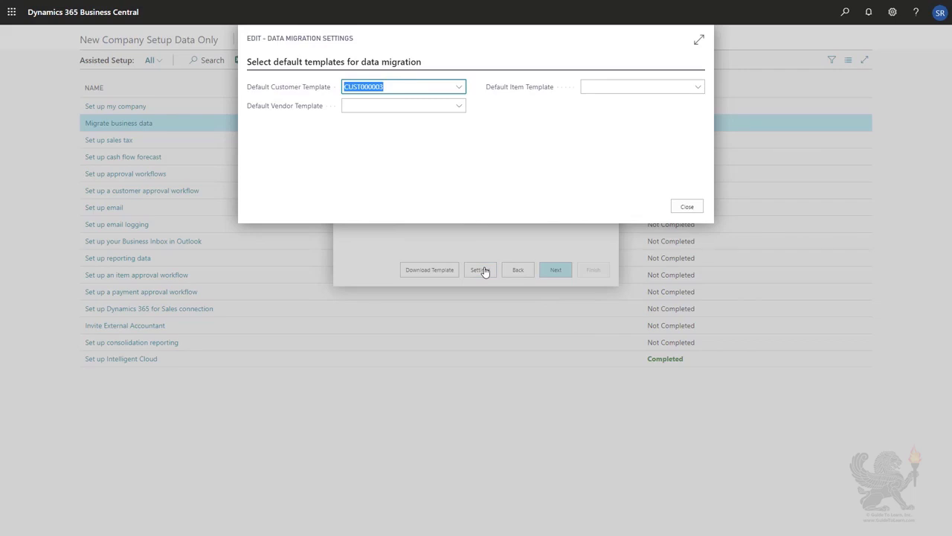
- Open the MyUSCustomers template from the full customer template list and review its address, invoicing and payment settings
{"action": "left_click", "coordinate": [455, 88]}
{"action": "left_click", "coordinate": [564, 172]}
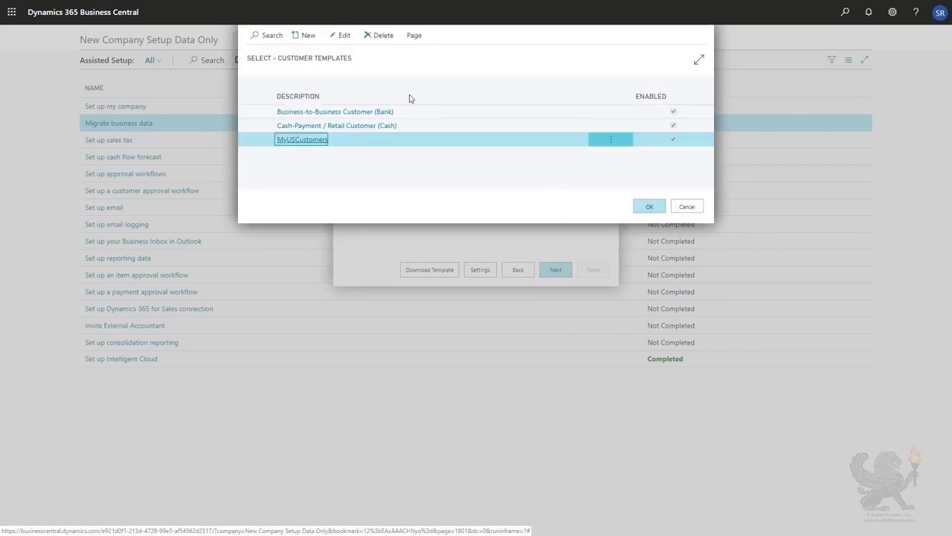
{"action": "left_click", "coordinate": [339, 35]}
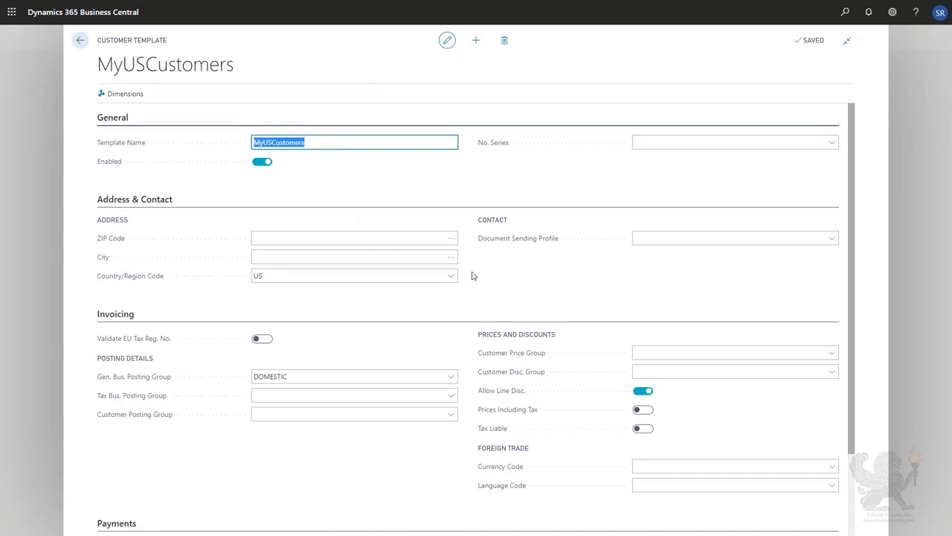
{"action": "scroll", "coordinate": [481, 283], "scroll_direction": "down", "scroll_amount": 2}
{"action": "scroll", "coordinate": [481, 283], "scroll_direction": "up", "scroll_amount": 2}
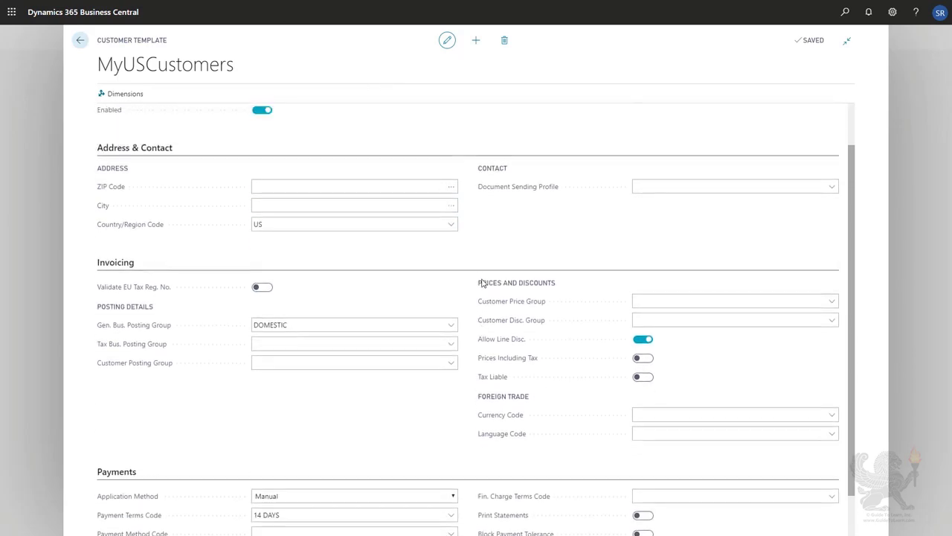
- Check which dimension codes are available for the MyUSCustomers template and return to the customer template list
{"action": "left_click", "coordinate": [119, 99]}
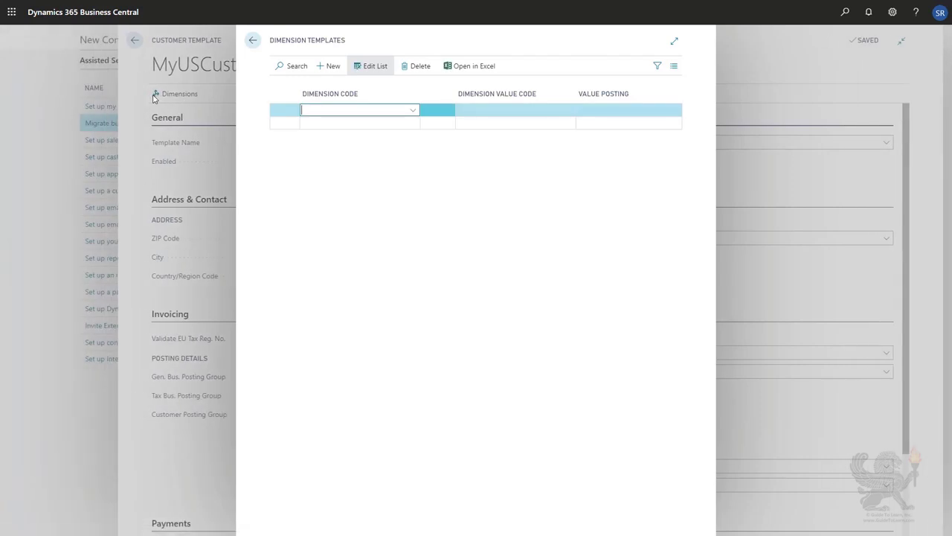
{"action": "left_click", "coordinate": [413, 111]}
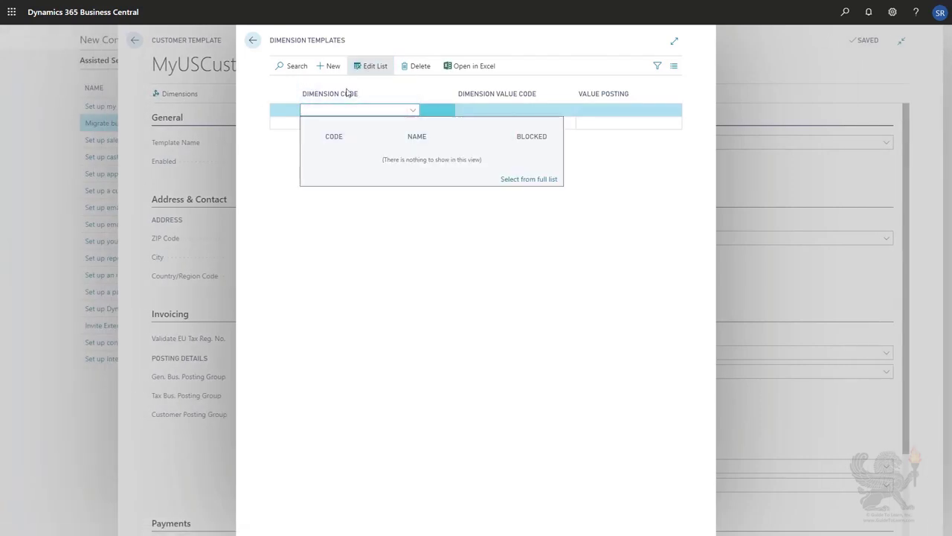
{"action": "left_click", "coordinate": [451, 258]}
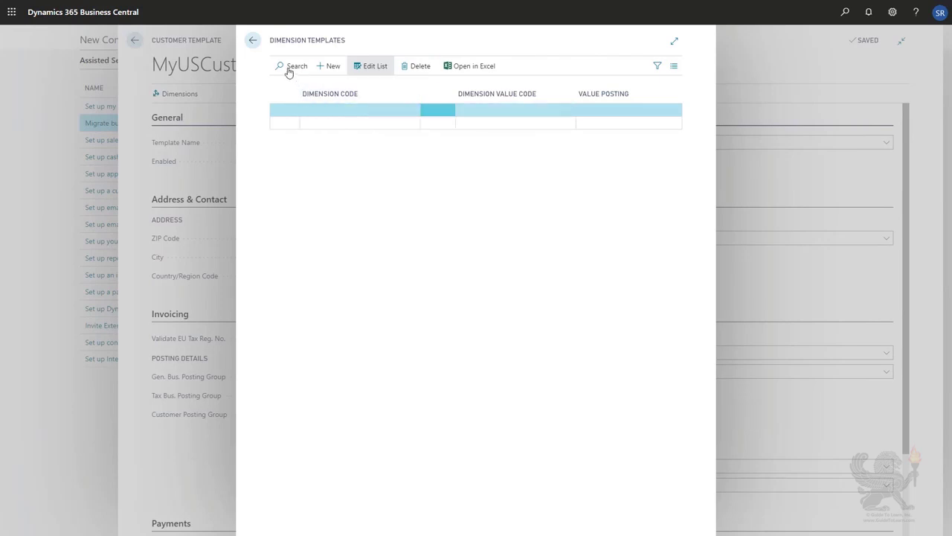
{"action": "left_click", "coordinate": [252, 43]}
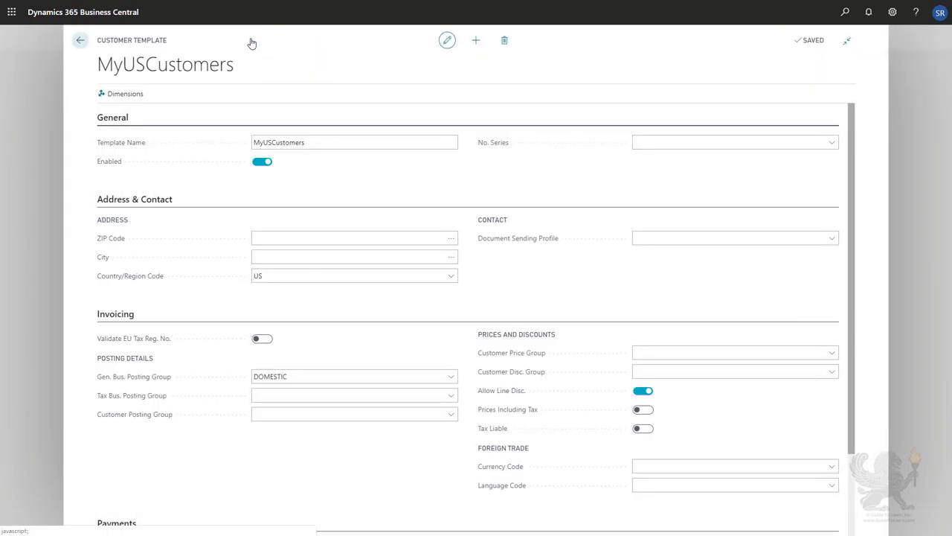
{"action": "left_click", "coordinate": [80, 39]}
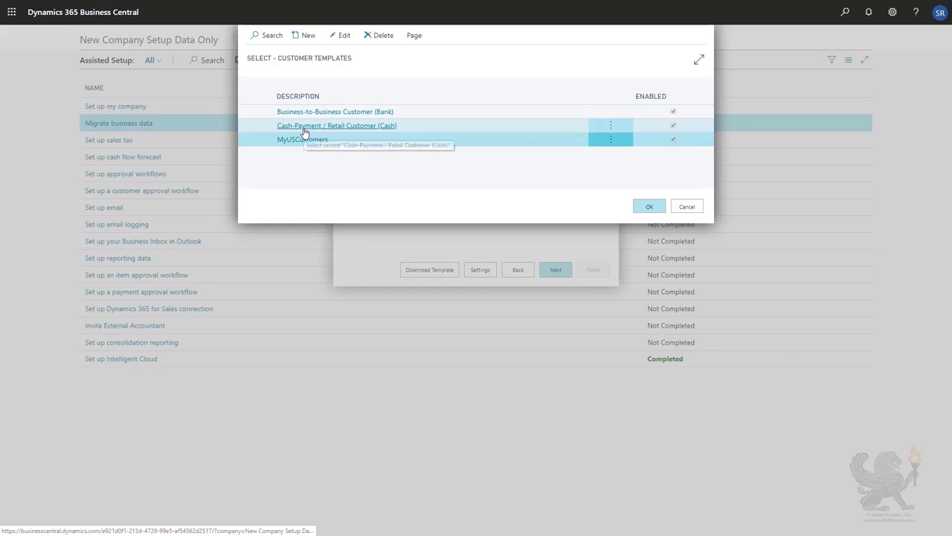
- Leave the template selection without choosing another one, check the Default Item Template setting's purpose, and close the data migration settings
{"action": "left_click", "coordinate": [686, 207]}
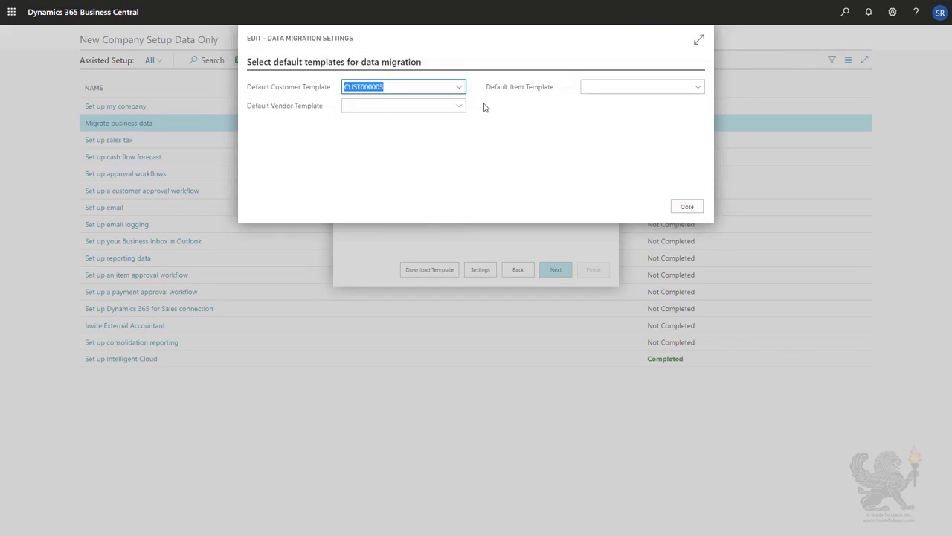
{"action": "mouse_move", "coordinate": [510, 92]}
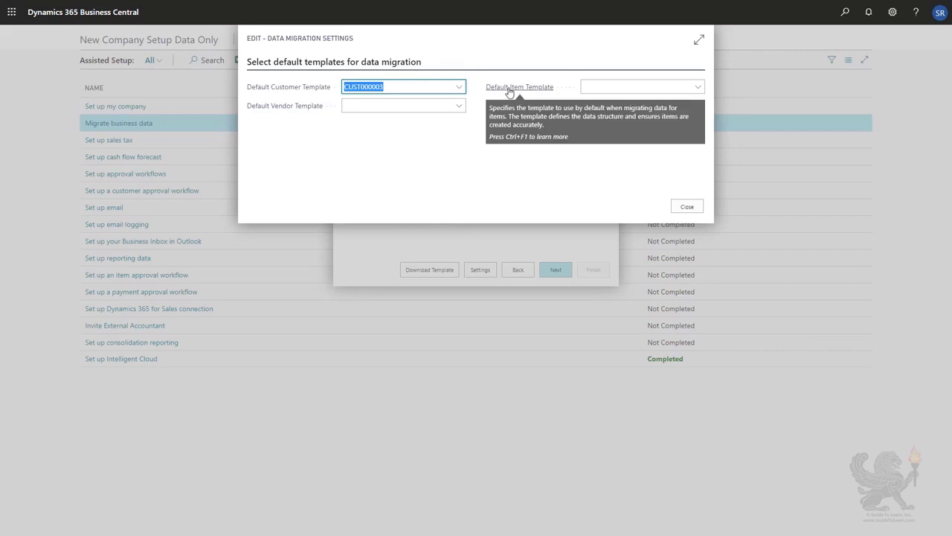
{"action": "left_click", "coordinate": [687, 207]}
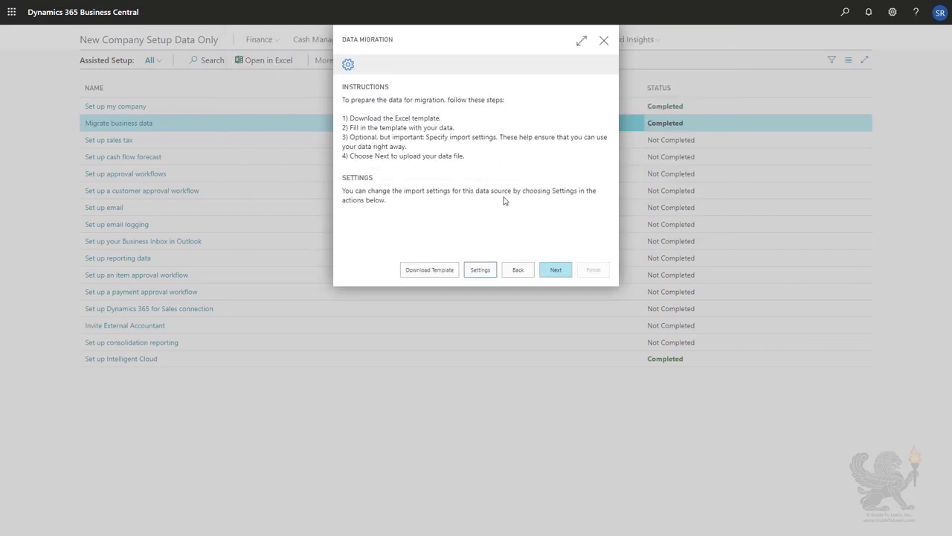